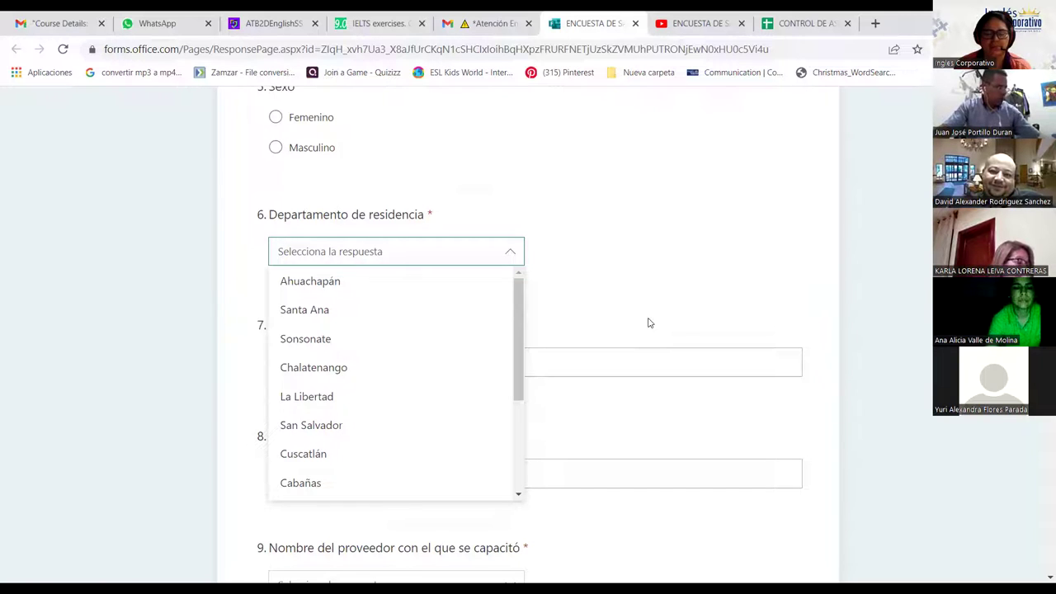
# - Go through the residence and employer questions and check the company name in the Gmail message with the course data
pyautogui.click(767, 278)
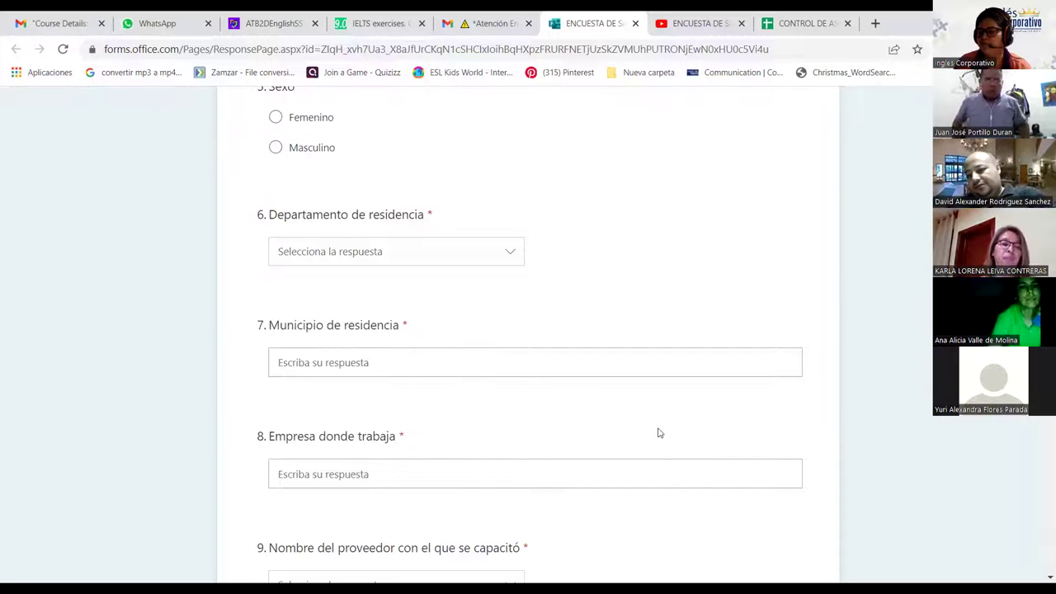
pyautogui.scroll(-1, 622, 410)
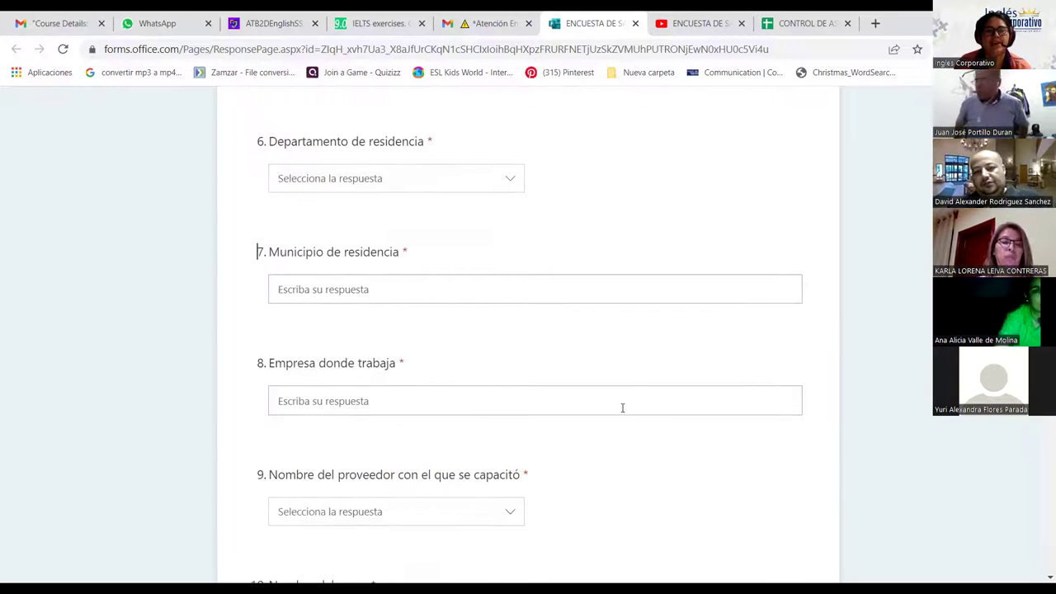
pyautogui.scroll(-1, 622, 408)
pyautogui.click(364, 328)
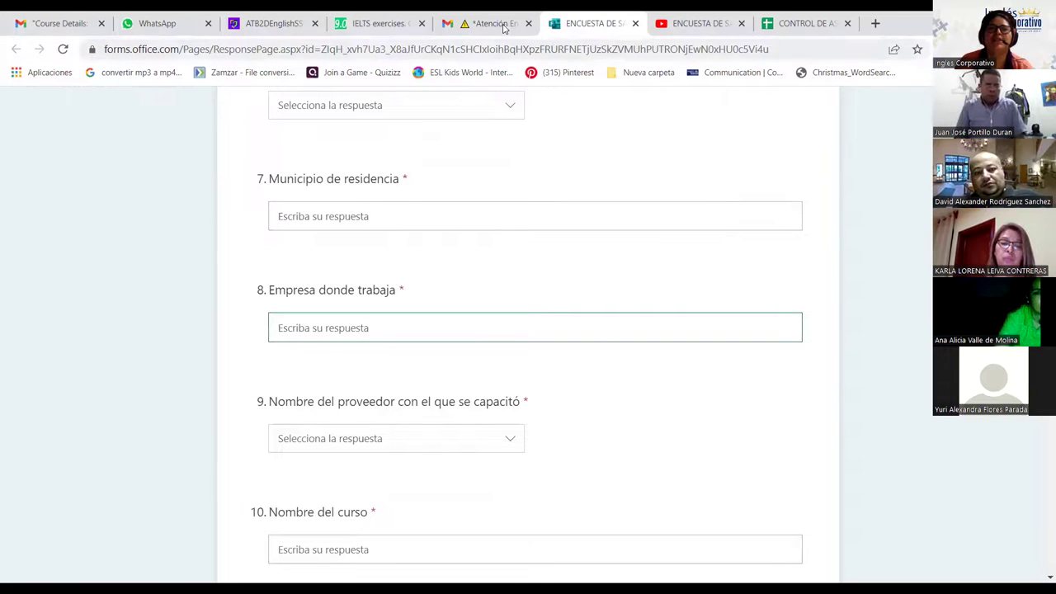
pyautogui.click(505, 24)
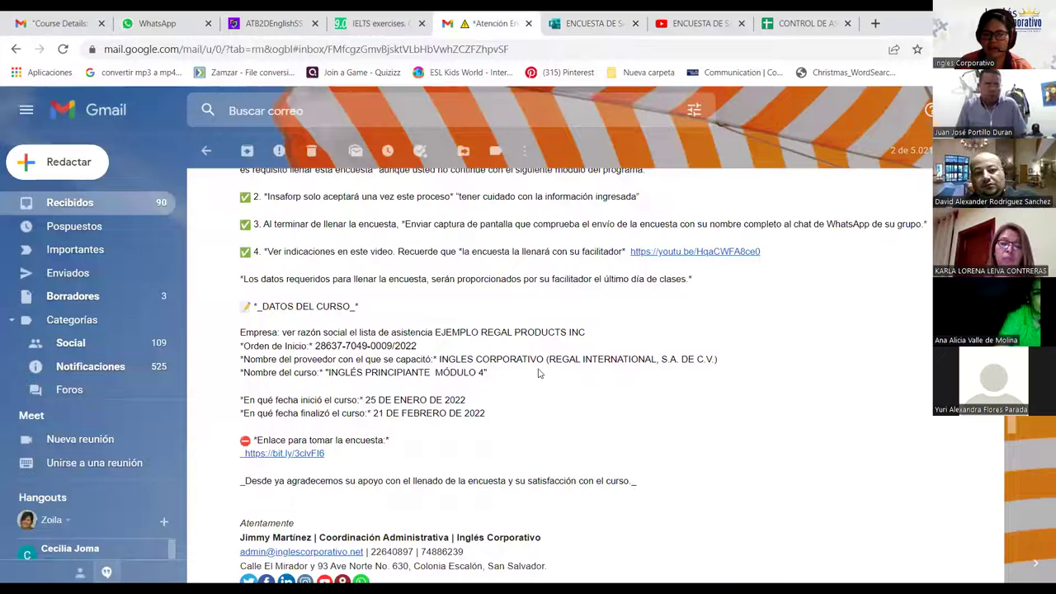
pyautogui.click(601, 25)
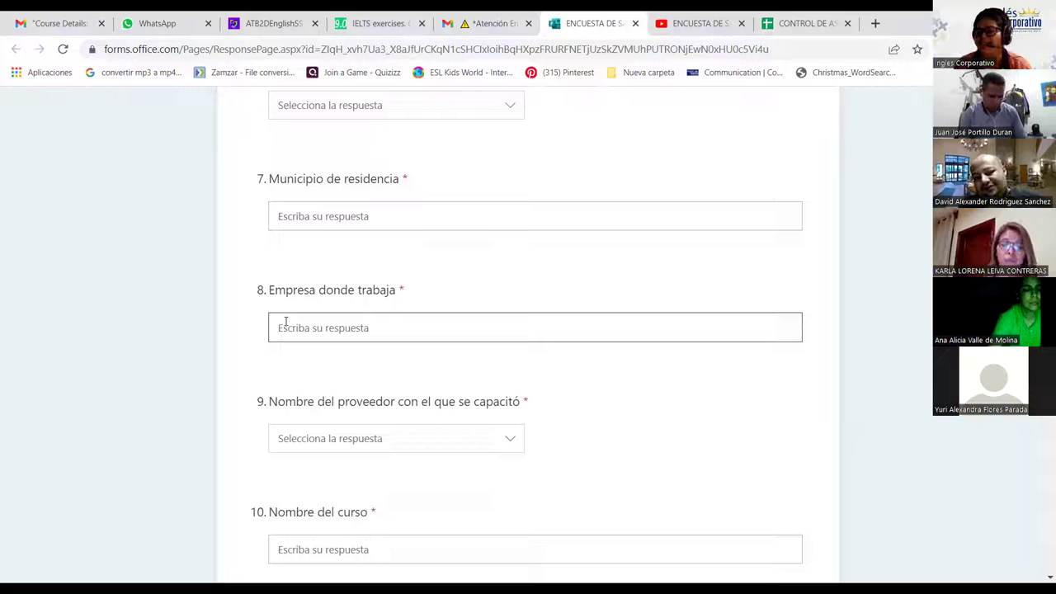
# - Answer question 9 by choosing INGLES CORPORATIVO (REGAL INTERNATIONAL, S.A. DE C.V.) as the training provider
pyautogui.click(508, 443)
pyautogui.scroll(-2, 582, 424)
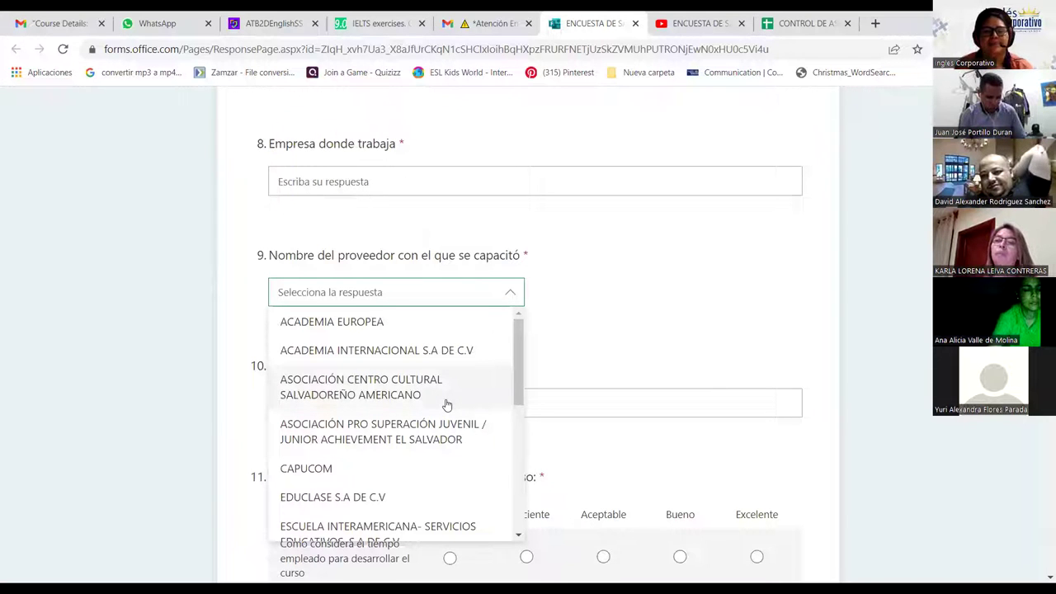
pyautogui.scroll(-5, 446, 405)
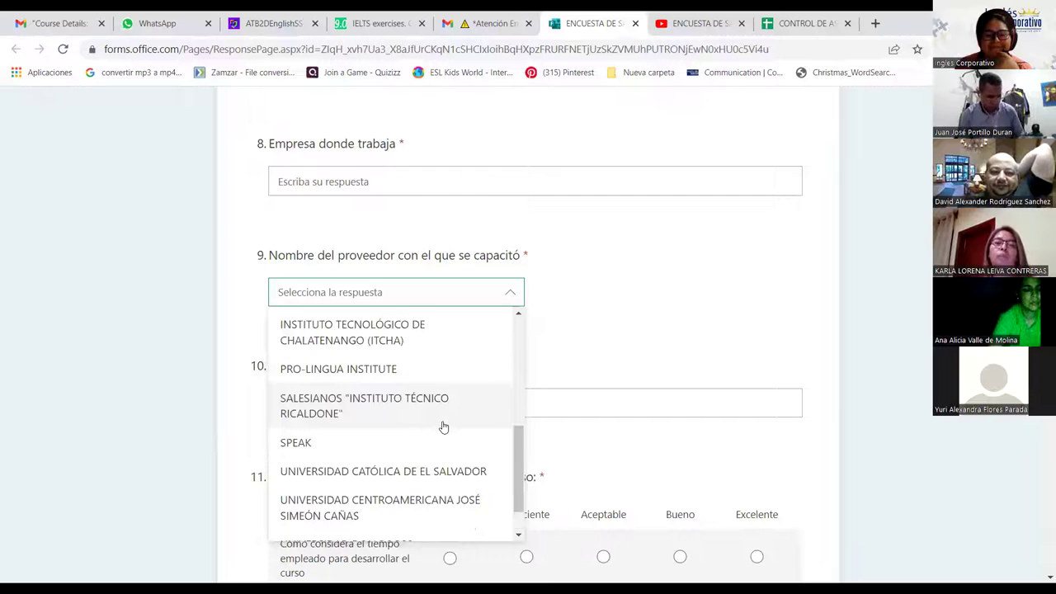
pyautogui.scroll(-1, 443, 427)
pyautogui.moveTo(521, 474); pyautogui.dragTo(522, 394)
pyautogui.click(401, 450)
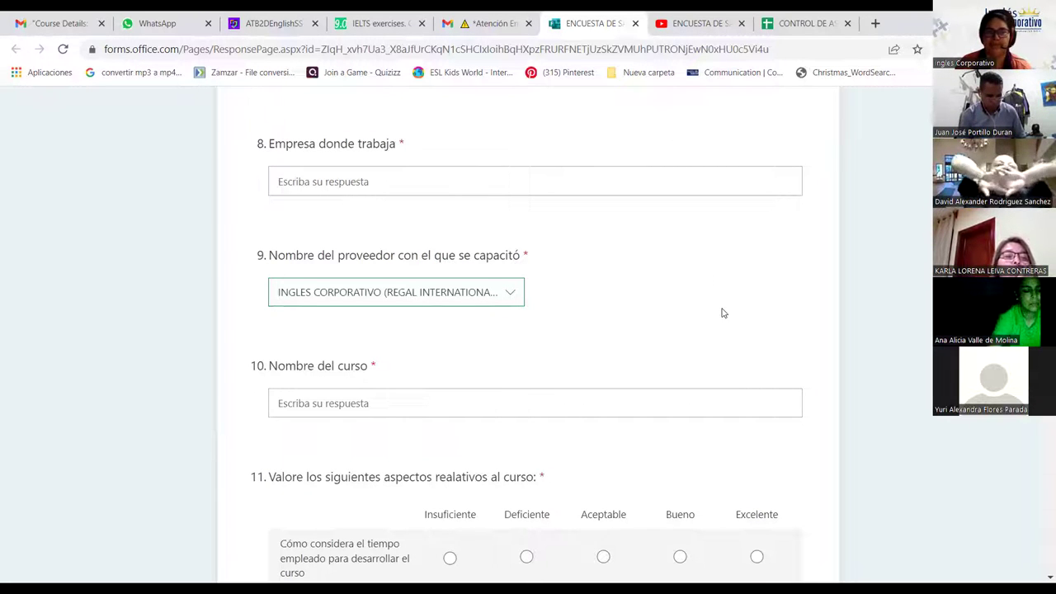
# - Copy the course name INGLÉS PRINCIPIANTE MÓDULO 4 from the Gmail message into question 10 of the survey
pyautogui.click(420, 403)
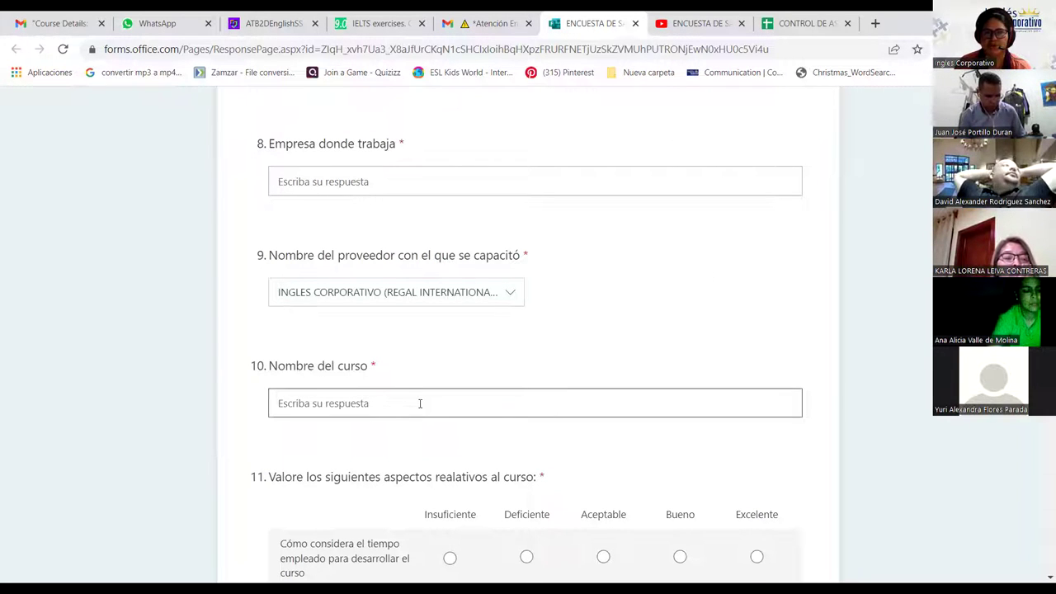
pyautogui.click(498, 24)
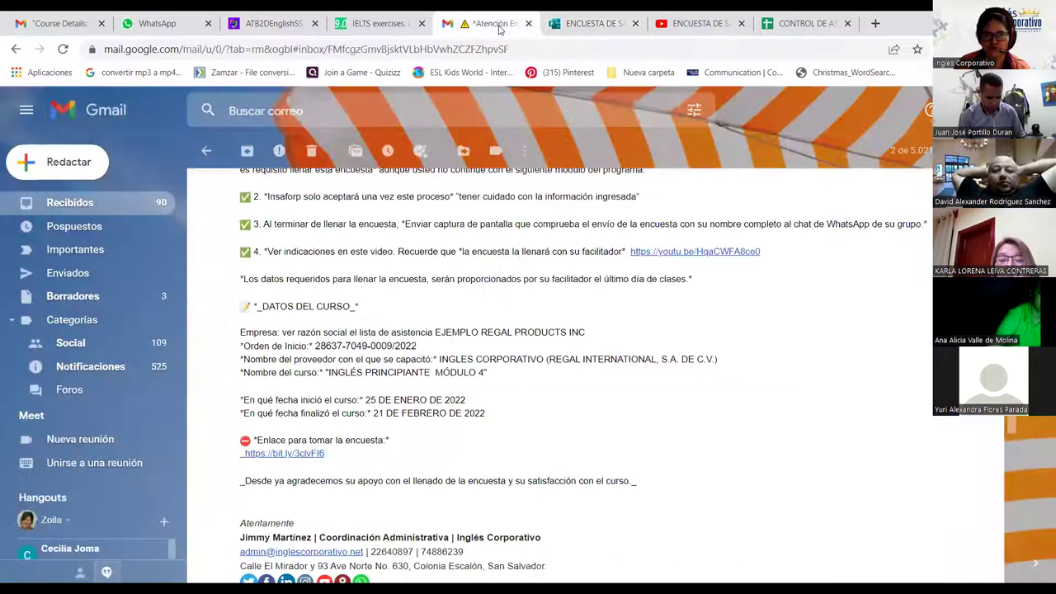
pyautogui.moveTo(327, 372); pyautogui.dragTo(485, 373)
pyautogui.hotkey('ctrl', 'c')
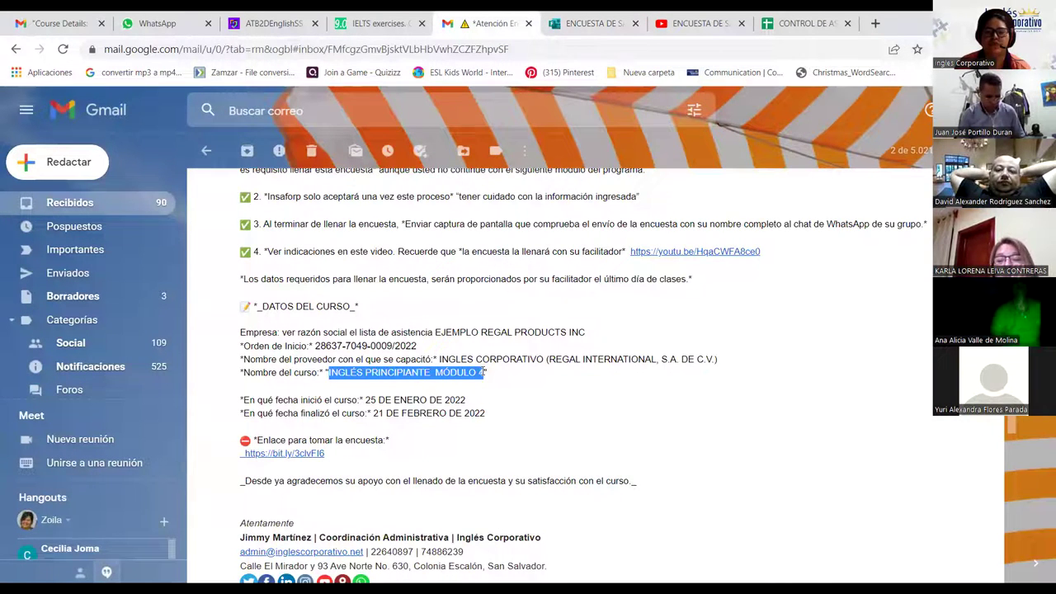
pyautogui.rightClick(479, 372)
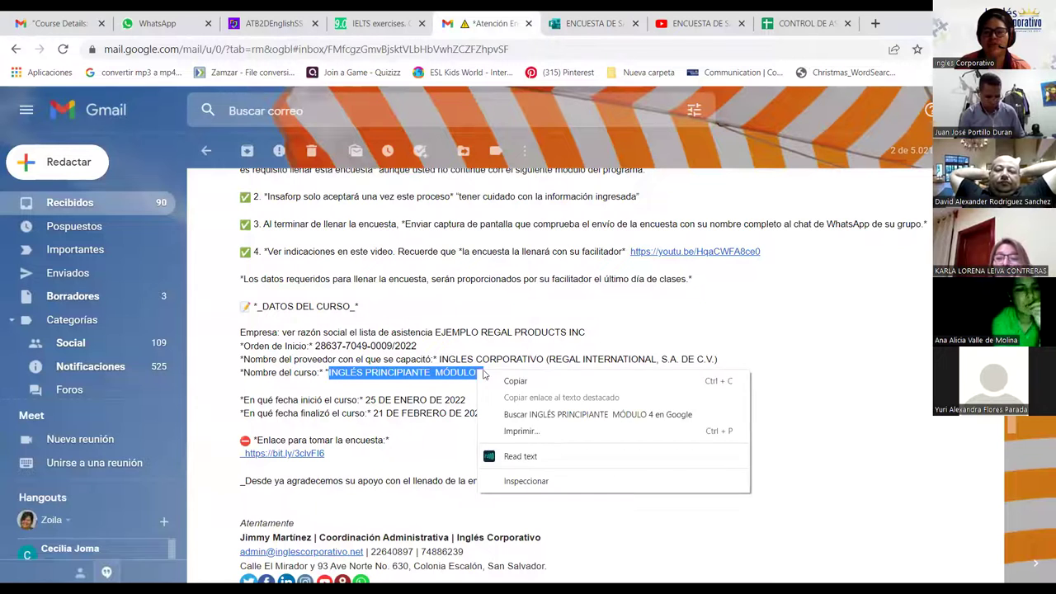
pyautogui.click(576, 26)
pyautogui.click(575, 27)
pyautogui.rightClick(310, 407)
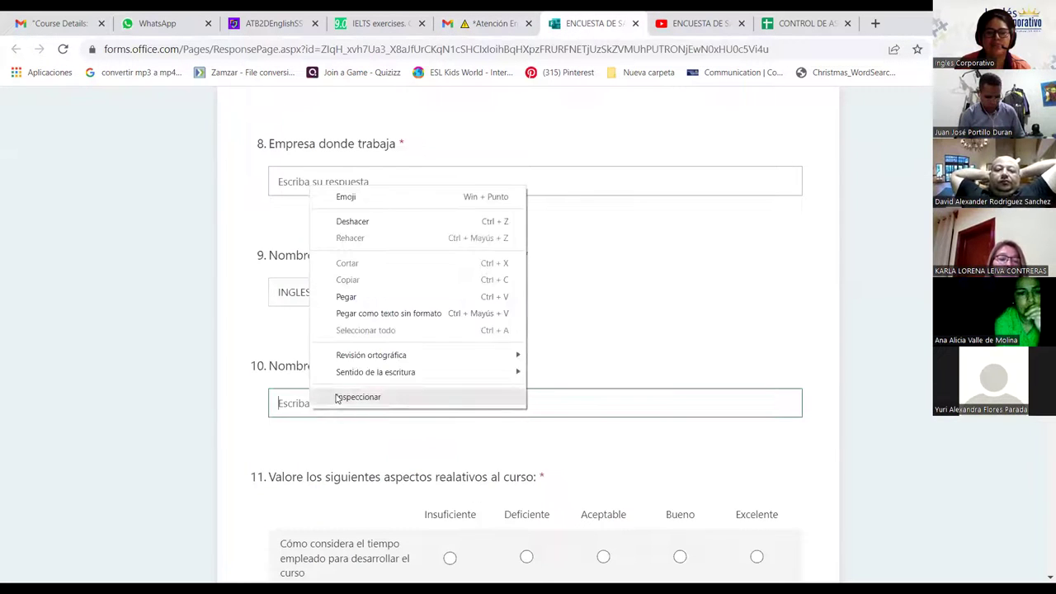
pyautogui.click(347, 296)
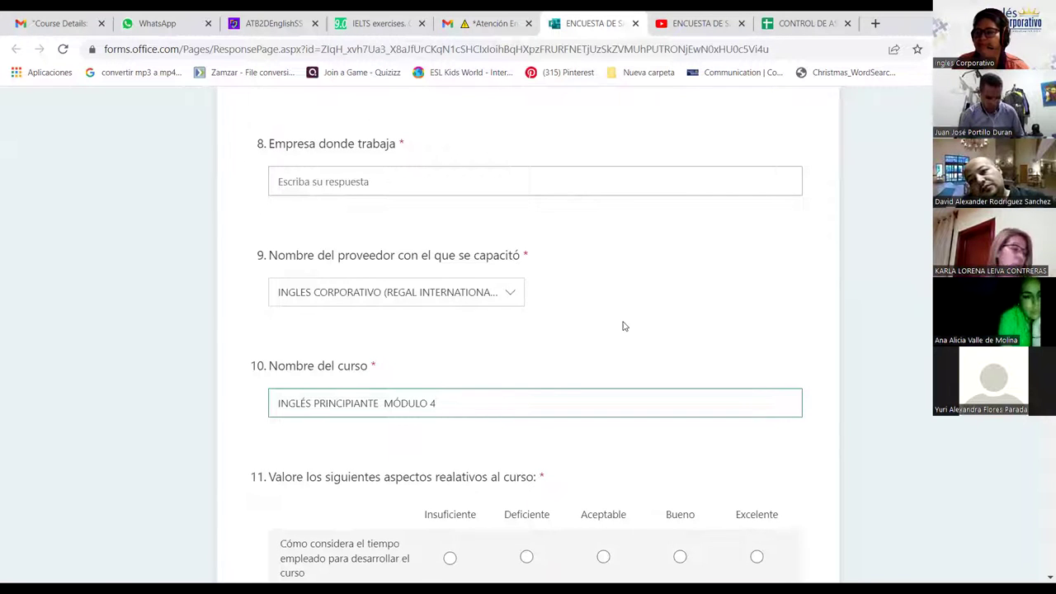
# - Read through the course rating aspects in question 11 and the date questions below it
pyautogui.scroll(-3, 651, 345)
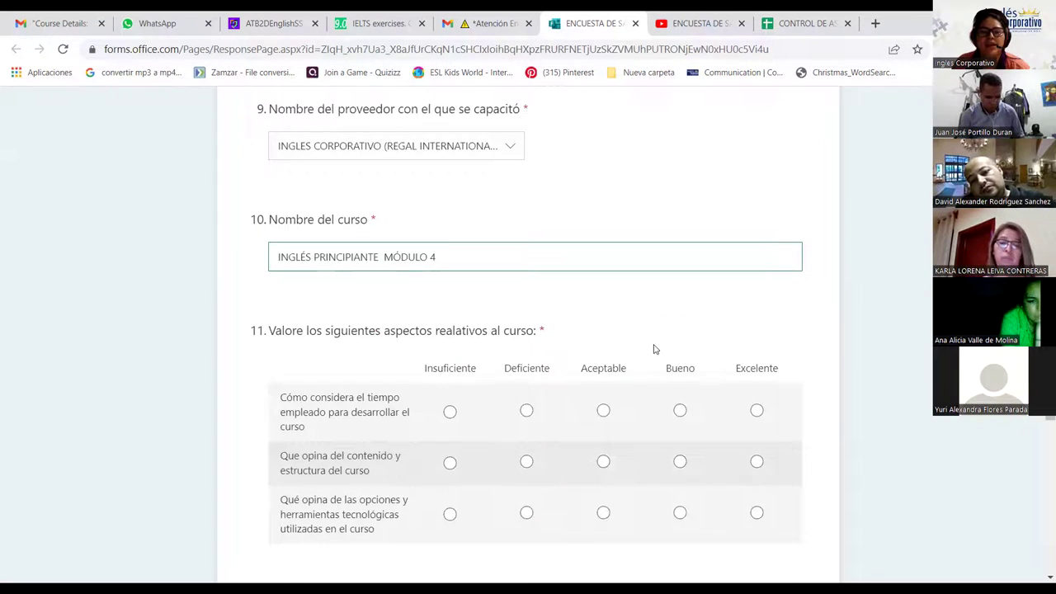
pyautogui.scroll(-1, 653, 349)
pyautogui.scroll(1, 653, 349)
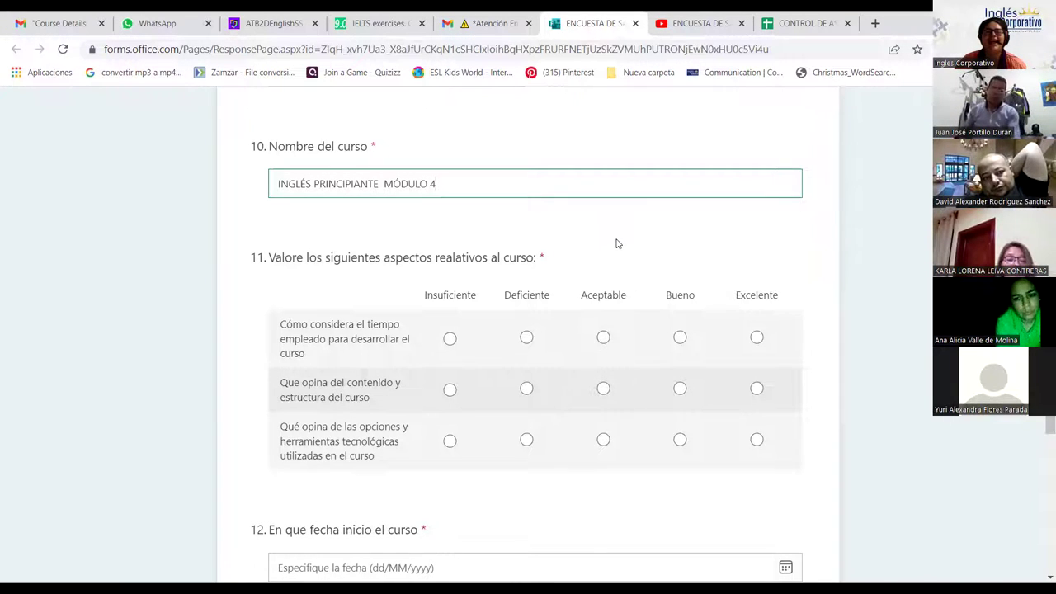
pyautogui.scroll(-3, 615, 243)
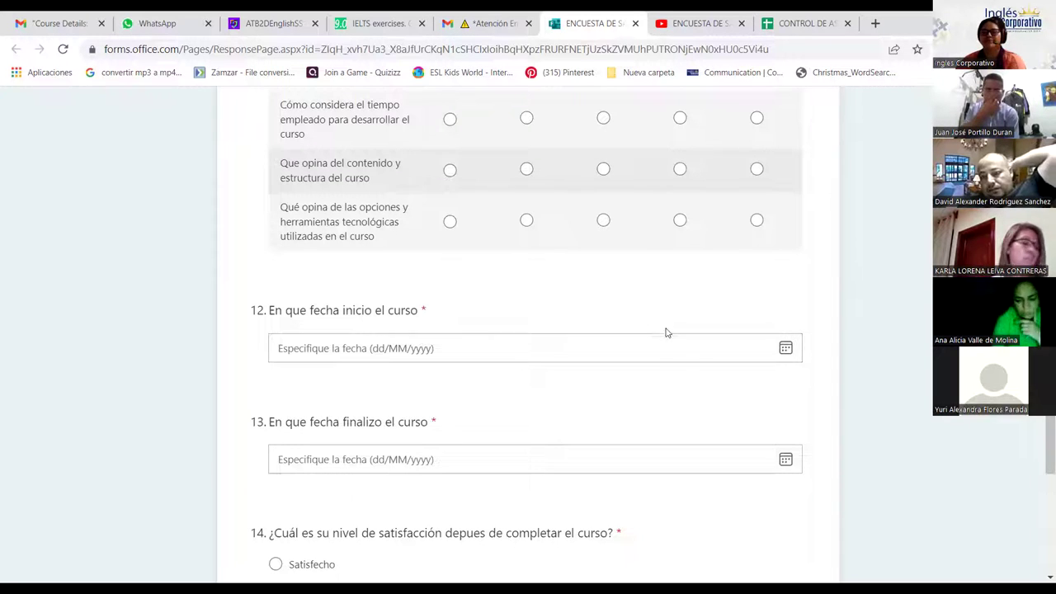
# - Try to fill the course start date in question 12 with 25 DE ENERO DE 2022 copied from the Gmail message
pyautogui.click(506, 20)
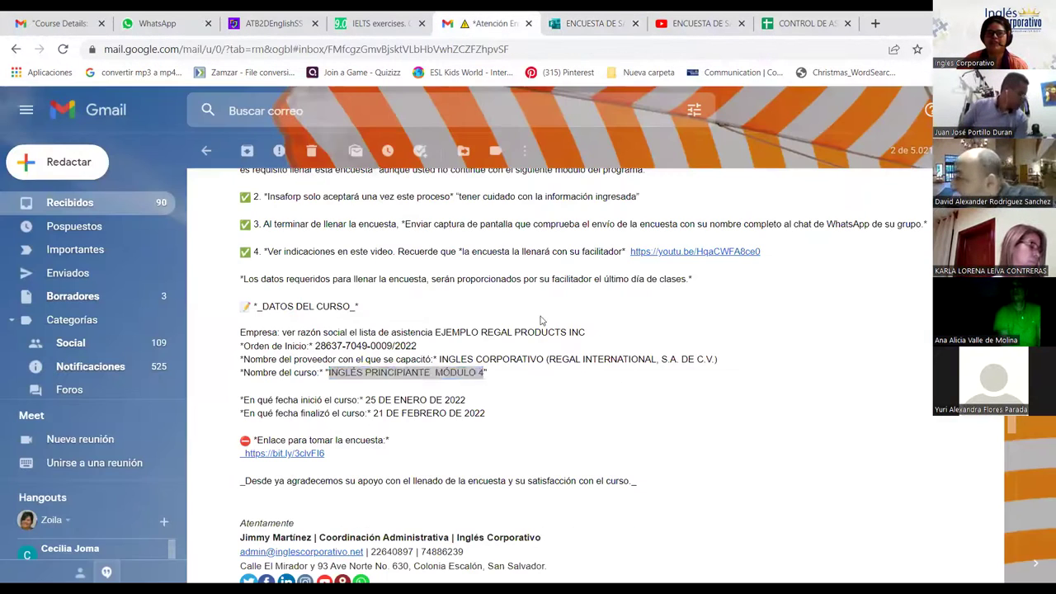
pyautogui.moveTo(367, 399); pyautogui.dragTo(466, 399)
pyautogui.rightClick(442, 400)
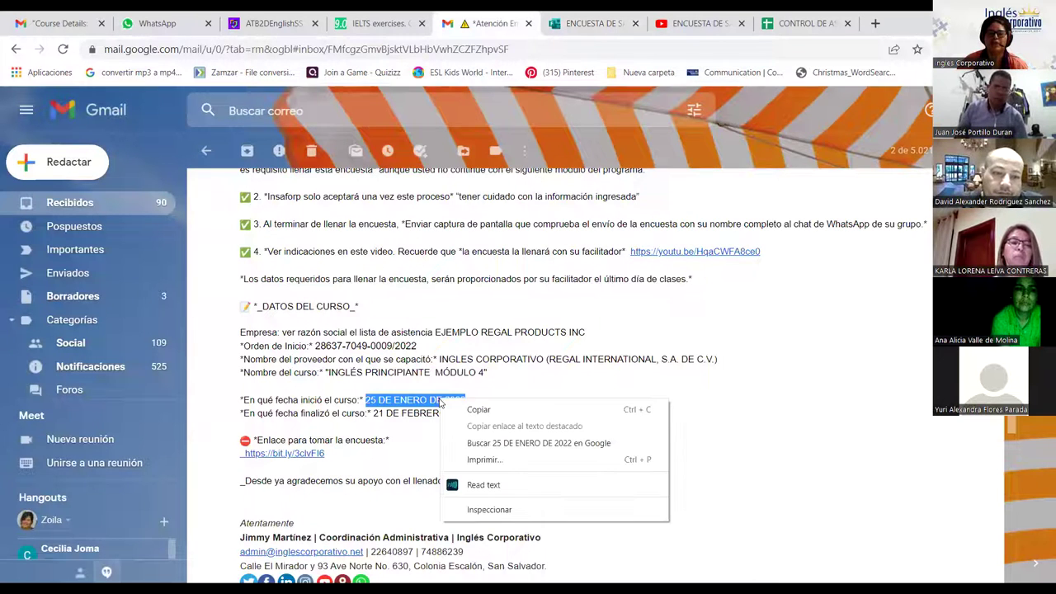
pyautogui.click(476, 409)
pyautogui.click(592, 23)
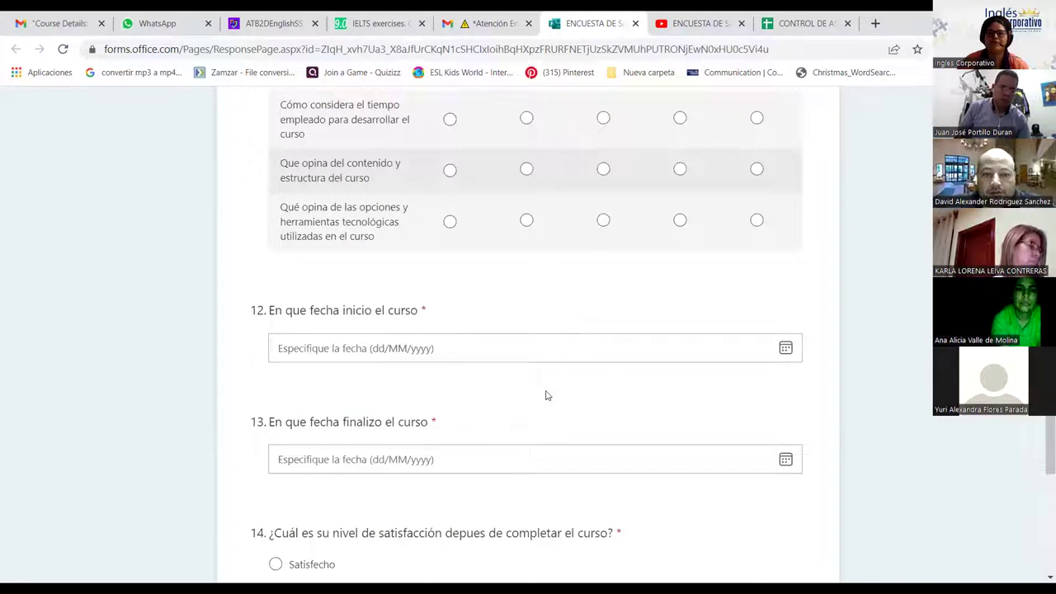
pyautogui.rightClick(321, 349)
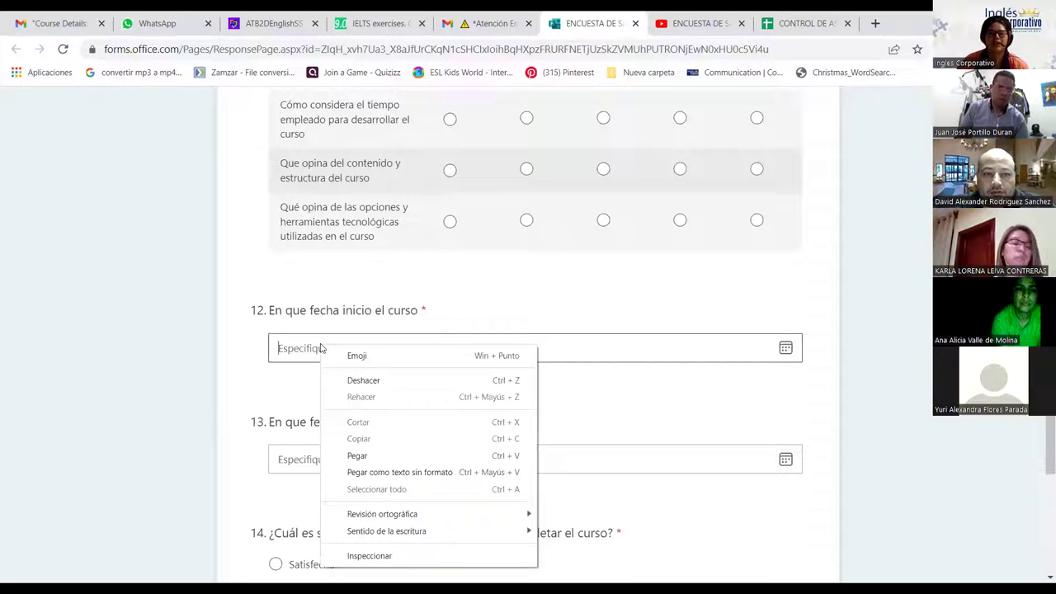
pyautogui.click(370, 456)
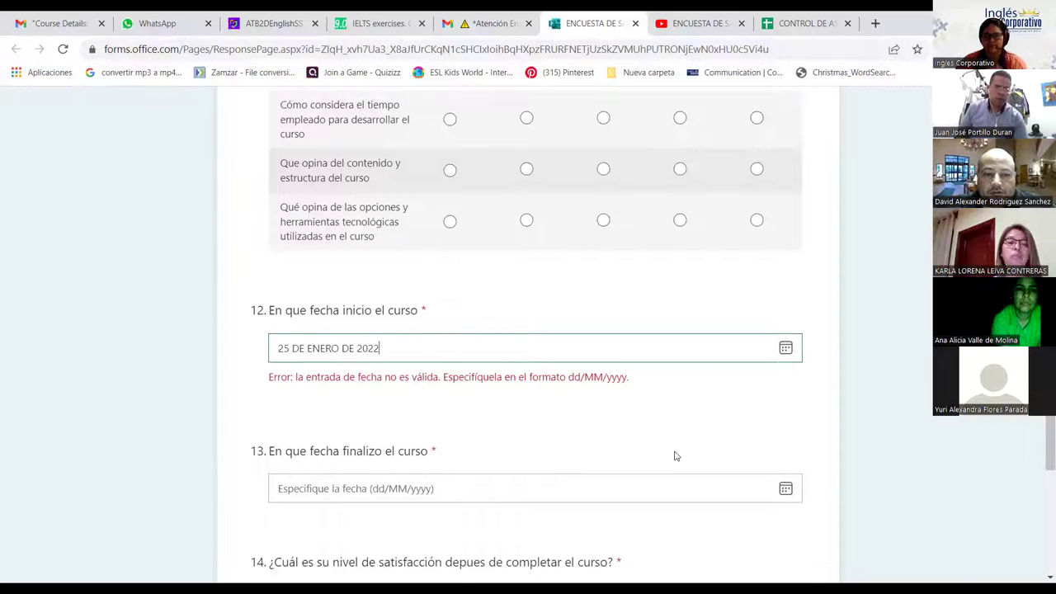
# - Set the course start date in question 12 to 25/01/2022 with the date picker
pyautogui.click(785, 347)
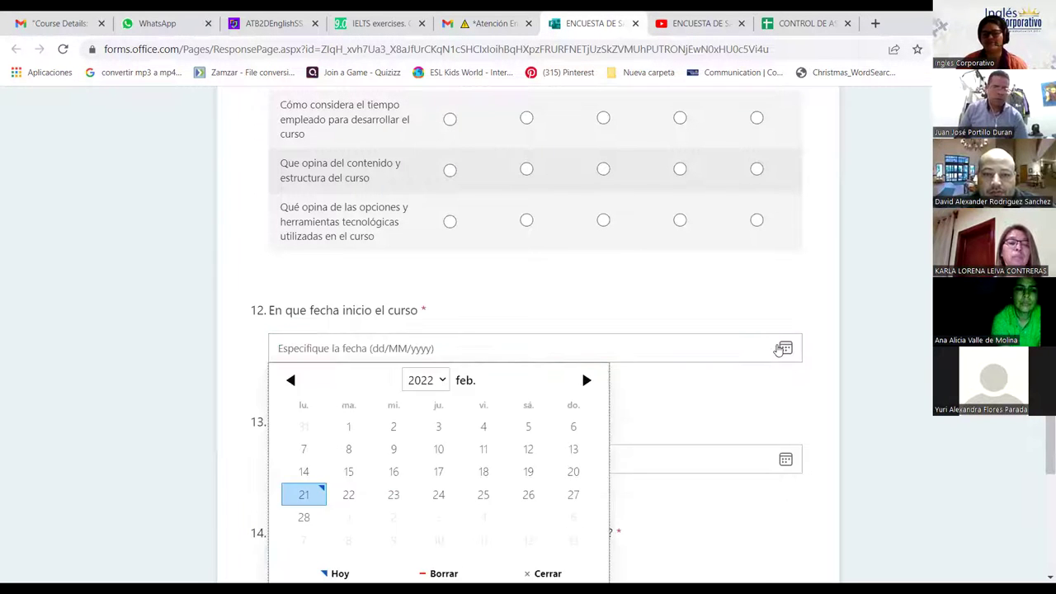
pyautogui.click(293, 379)
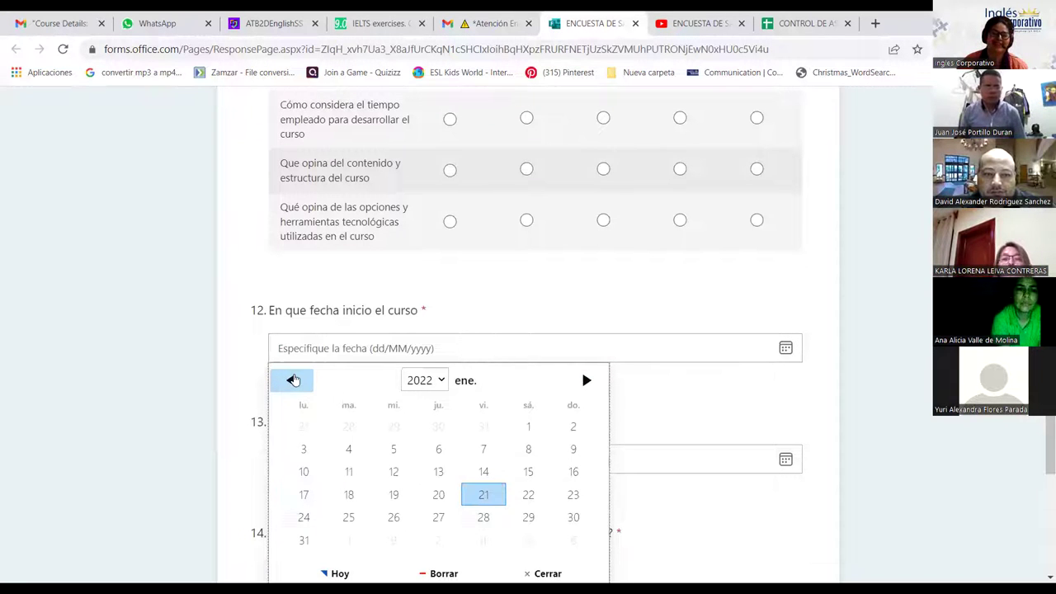
pyautogui.click(348, 517)
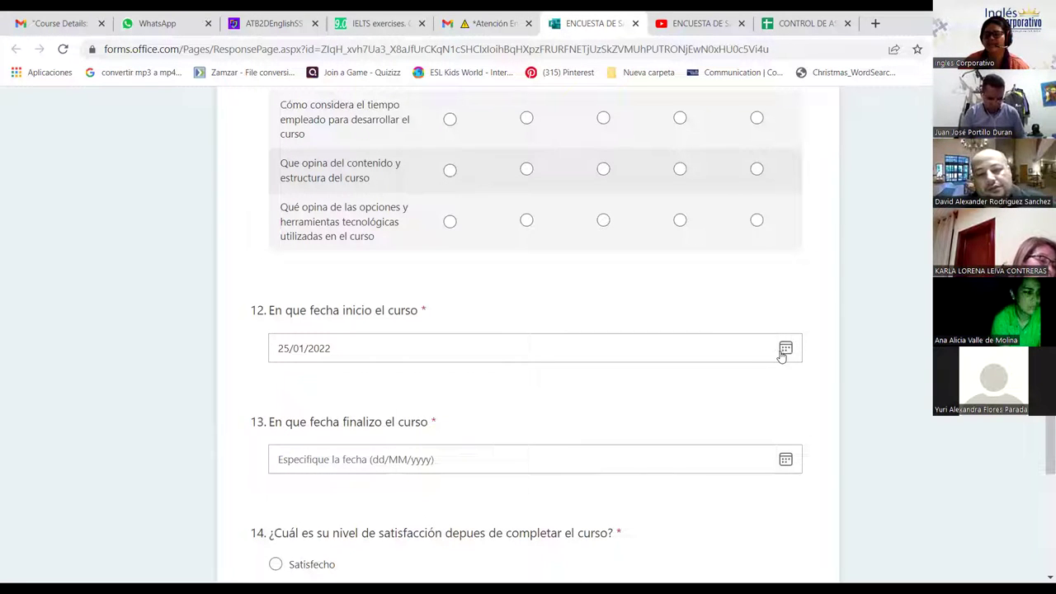
# - Set the course end date in question 13 to 21/02/2022 with the date picker and close the open calendar
pyautogui.click(495, 24)
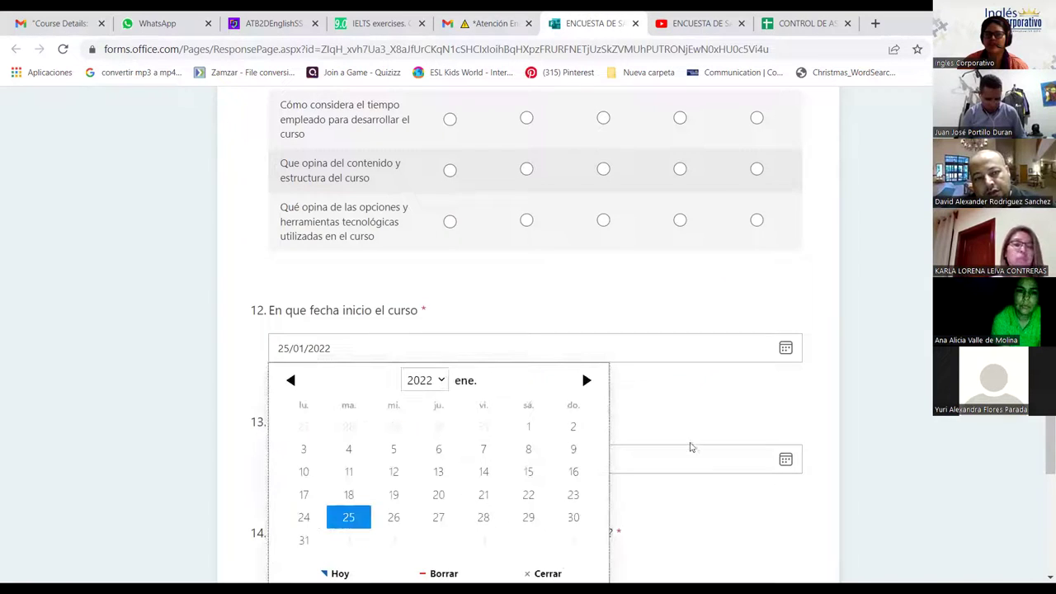
pyautogui.click(592, 23)
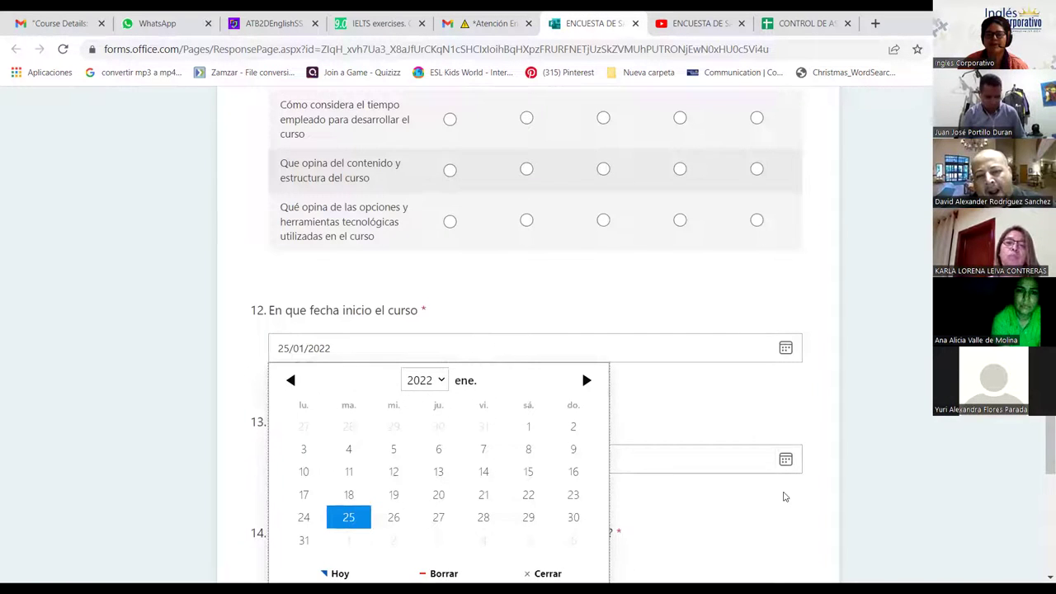
pyautogui.click(785, 459)
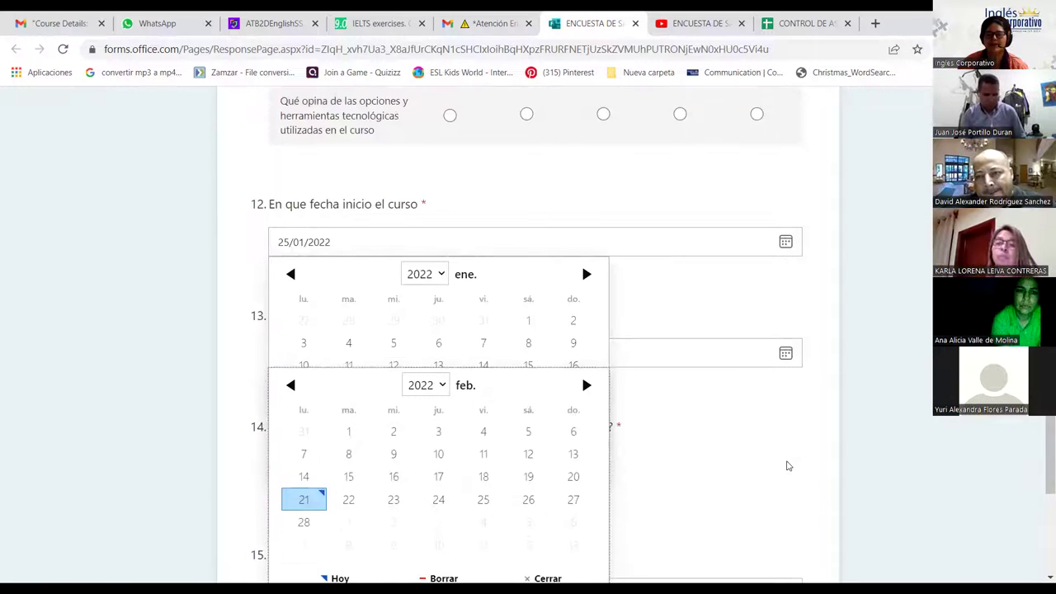
pyautogui.click(318, 499)
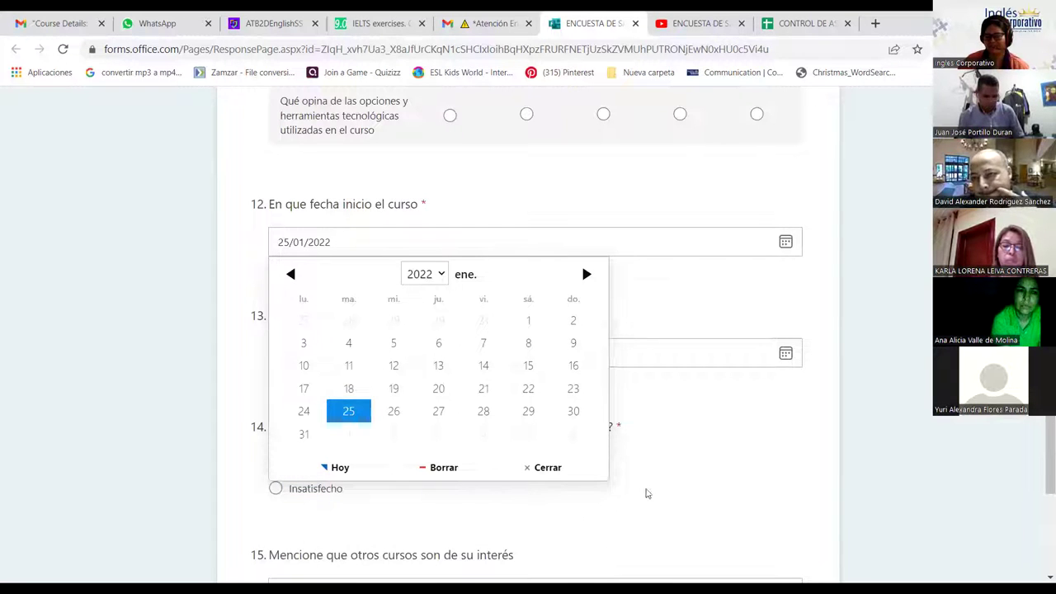
pyautogui.click(702, 465)
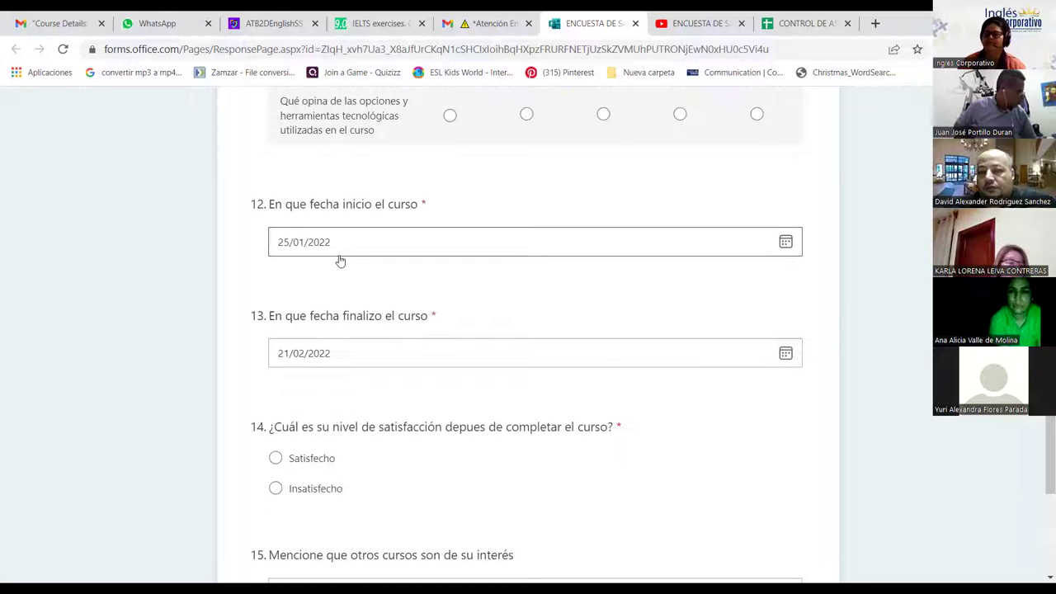
# - Review the satisfaction, other-courses and comments questions at the end of the survey, and recheck the answers given to the earlier questions
pyautogui.scroll(-2, 462, 480)
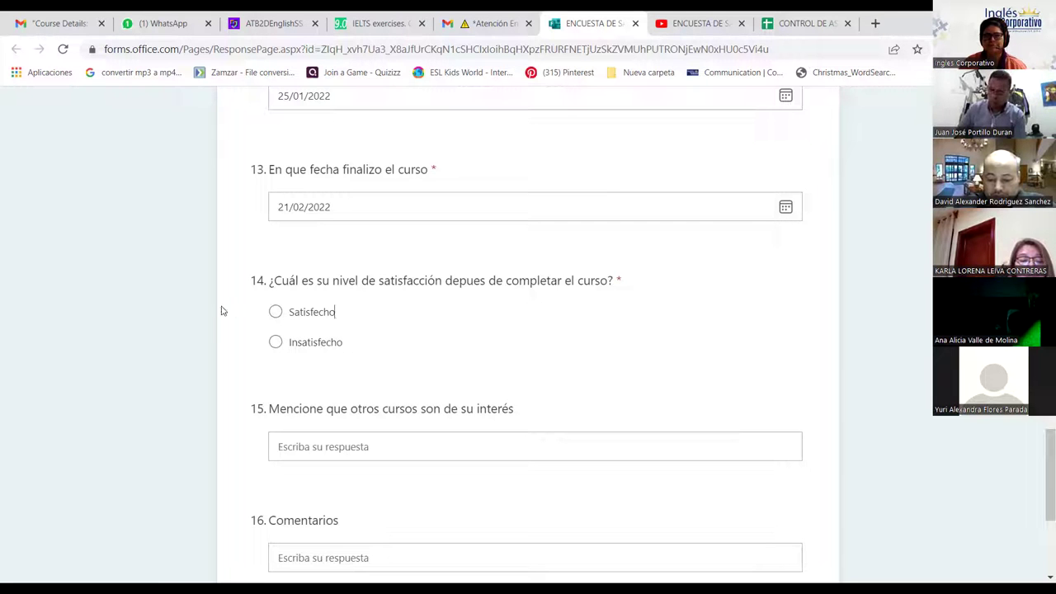
pyautogui.scroll(-1, 635, 394)
pyautogui.scroll(-1, 635, 394)
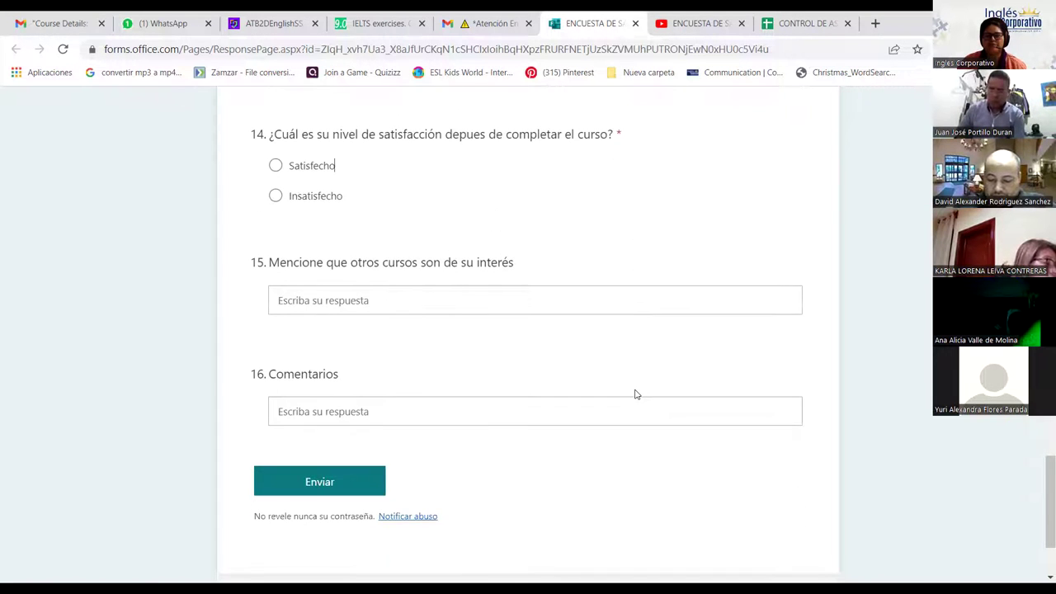
pyautogui.click(296, 301)
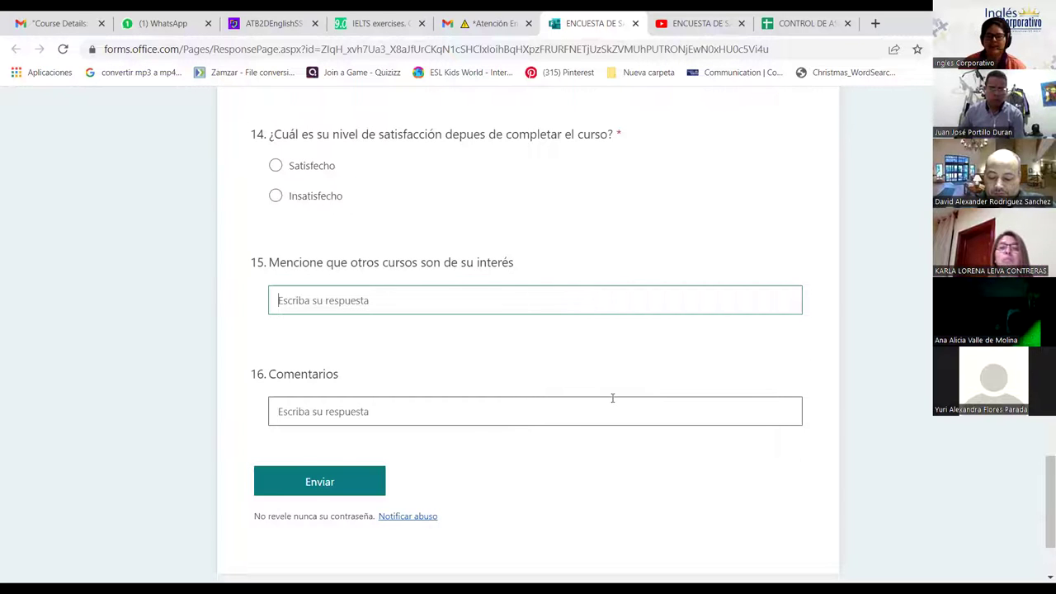
pyautogui.click(367, 412)
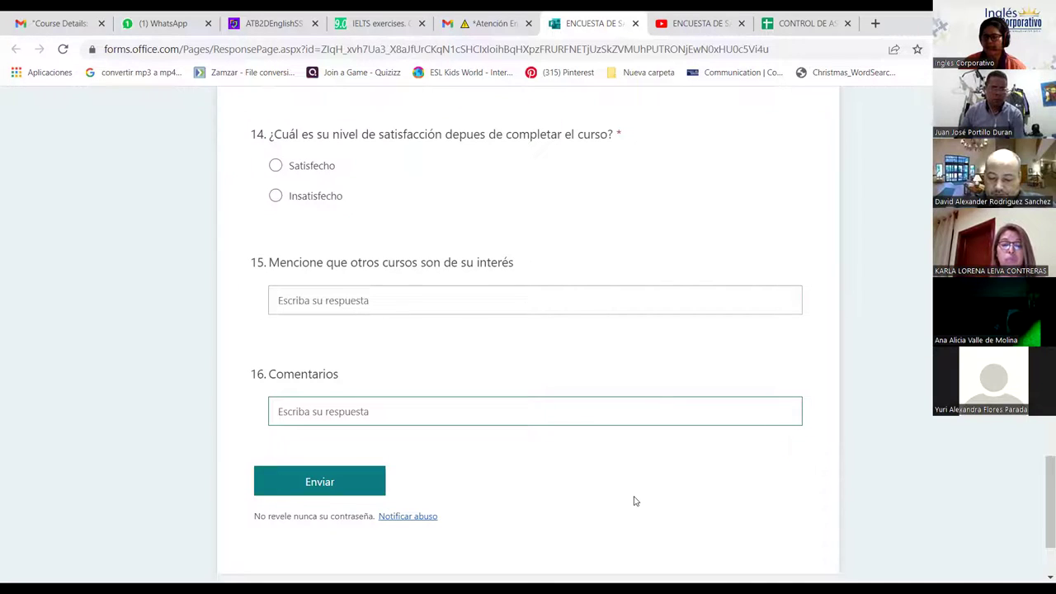
pyautogui.scroll(5, 644, 499)
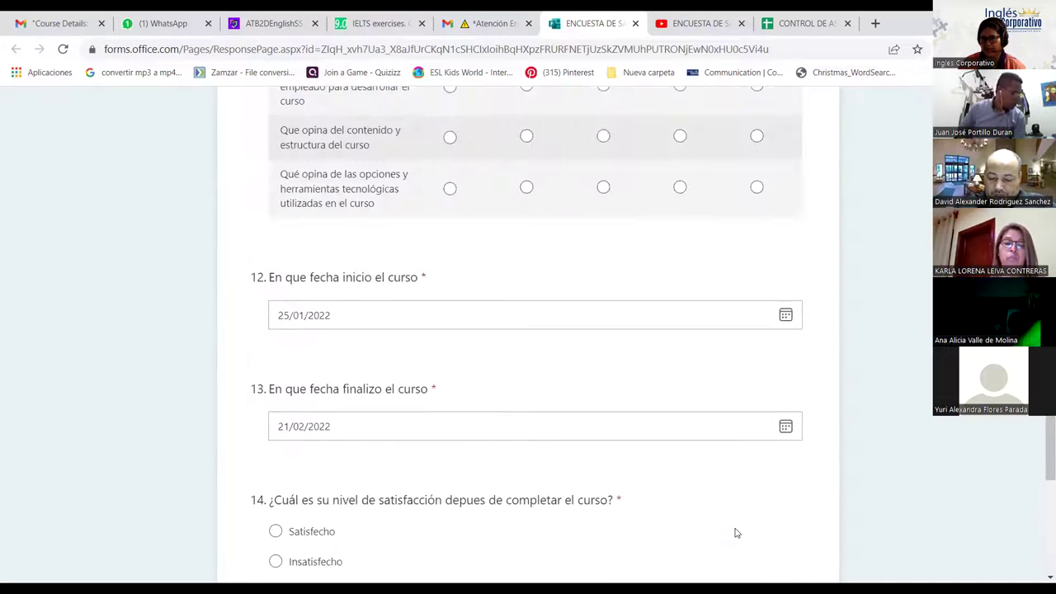
pyautogui.scroll(8, 674, 507)
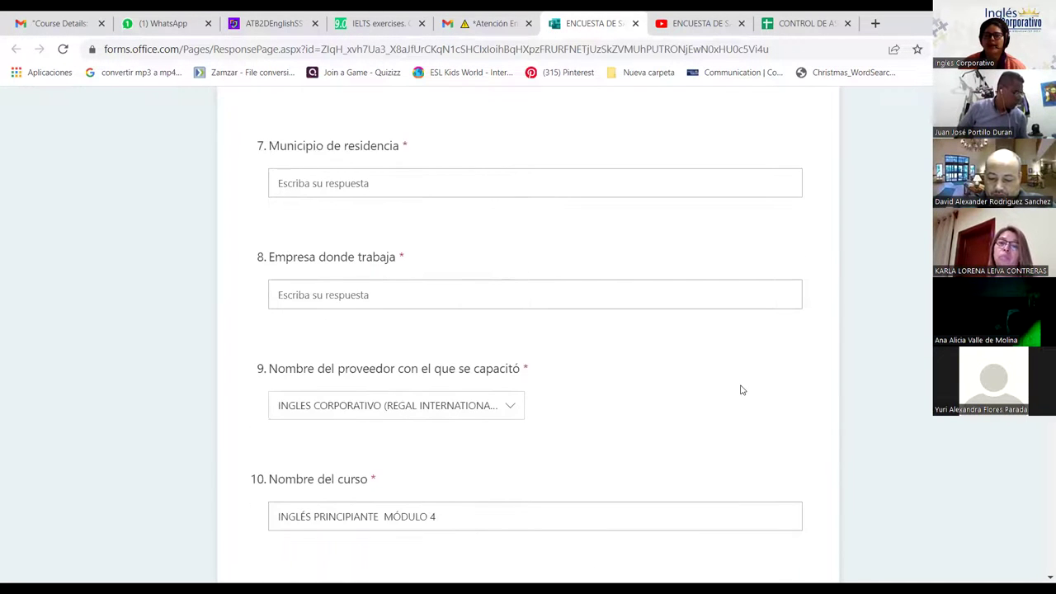